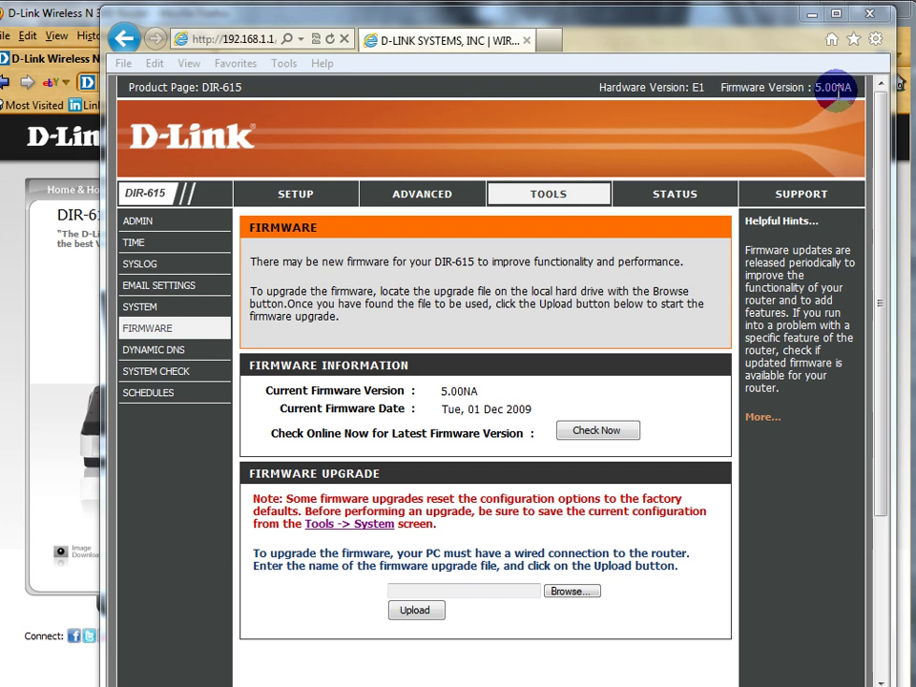
Run the online firmware check, which reports the current 5.00NA firmware is the latest.
left_click(587, 435)
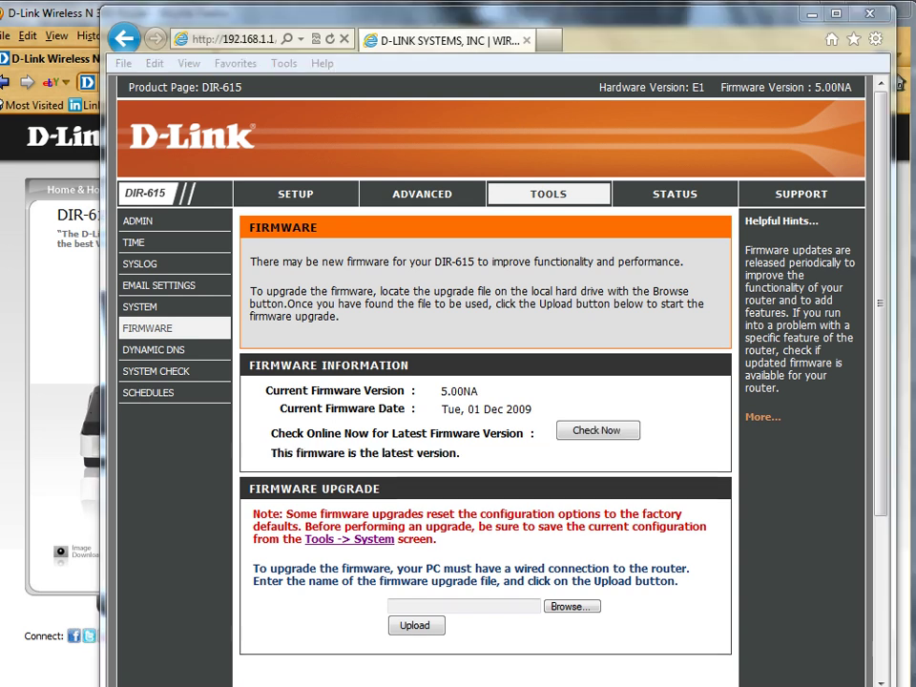
left_click_drag(265, 452, 448, 452)
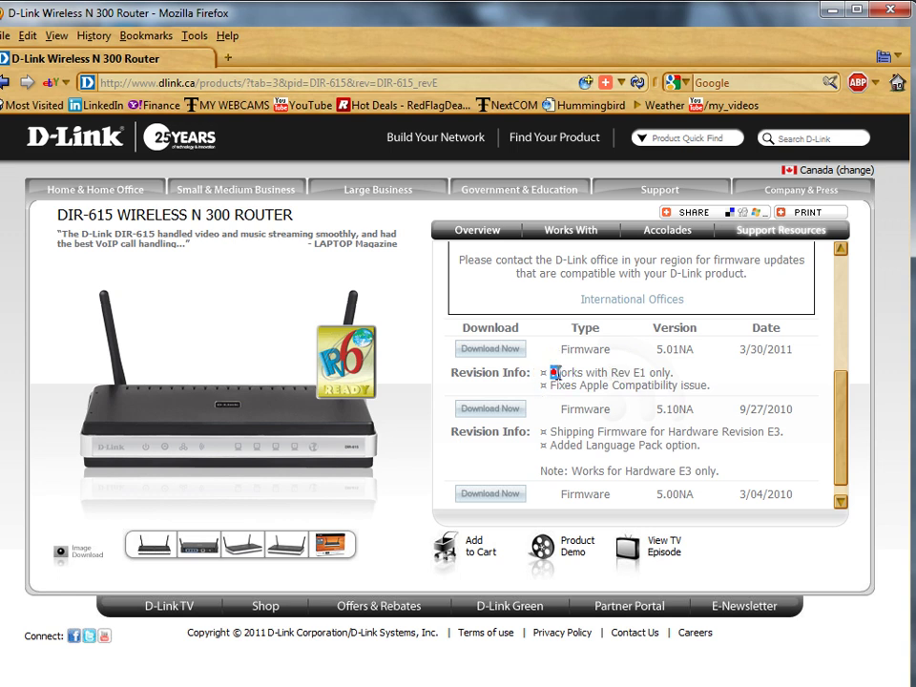
Highlight the 5.01NA firmware entry dated 3/30/2011 noting it works with Rev E1.
left_click_drag(549, 372, 648, 372)
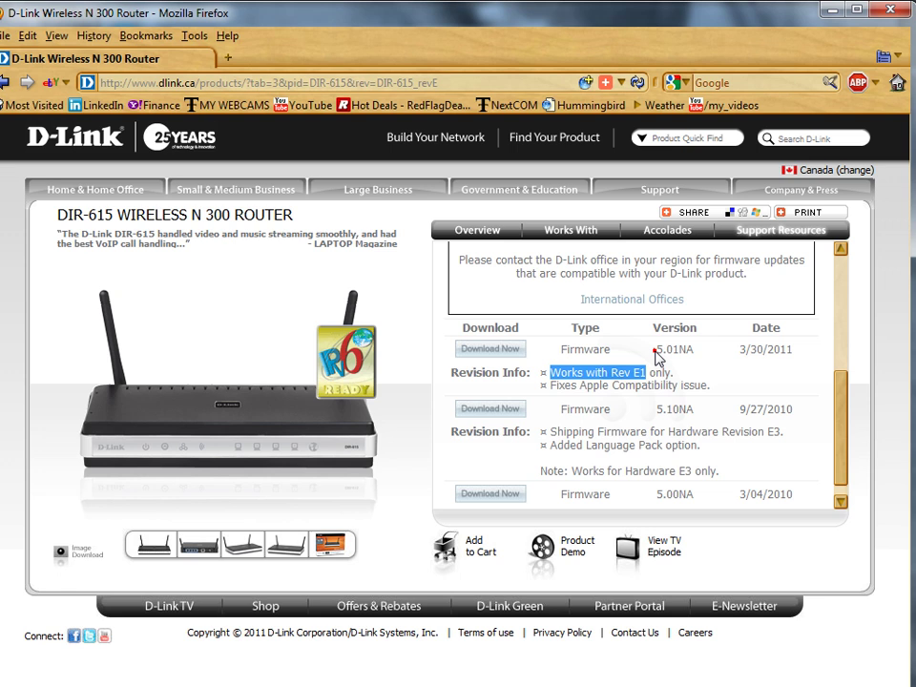
left_click_drag(656, 349, 679, 349)
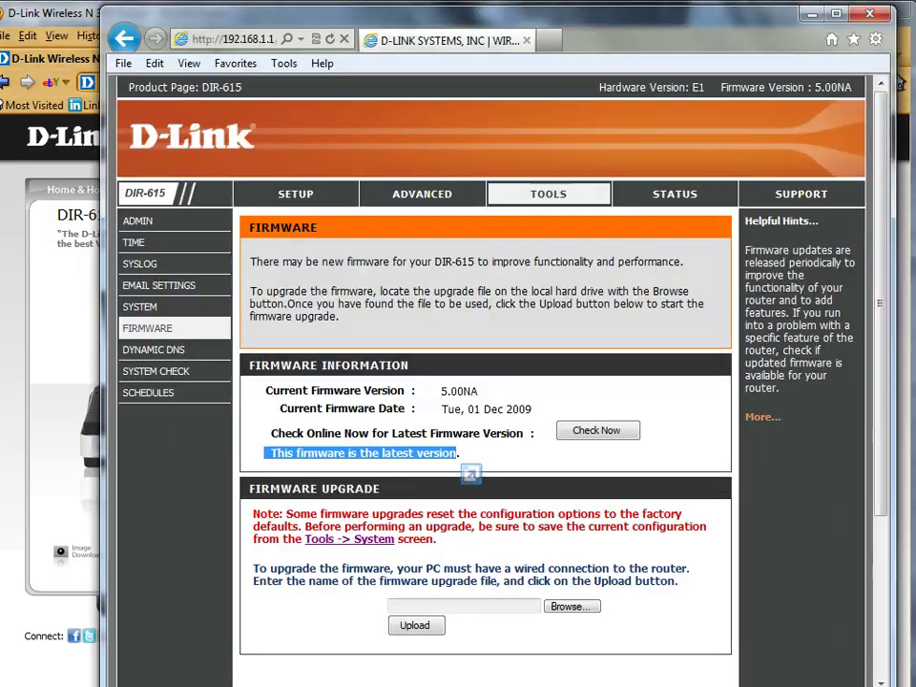
Select the DIR615E1 5.01NA firmware .bin file for upload.
left_click(571, 608)
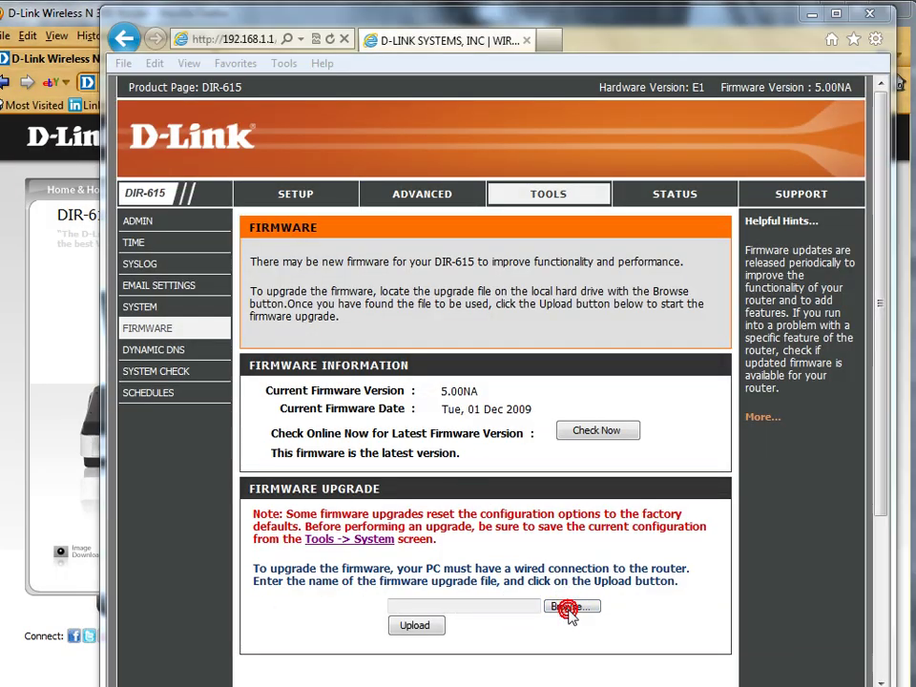
left_click(467, 146)
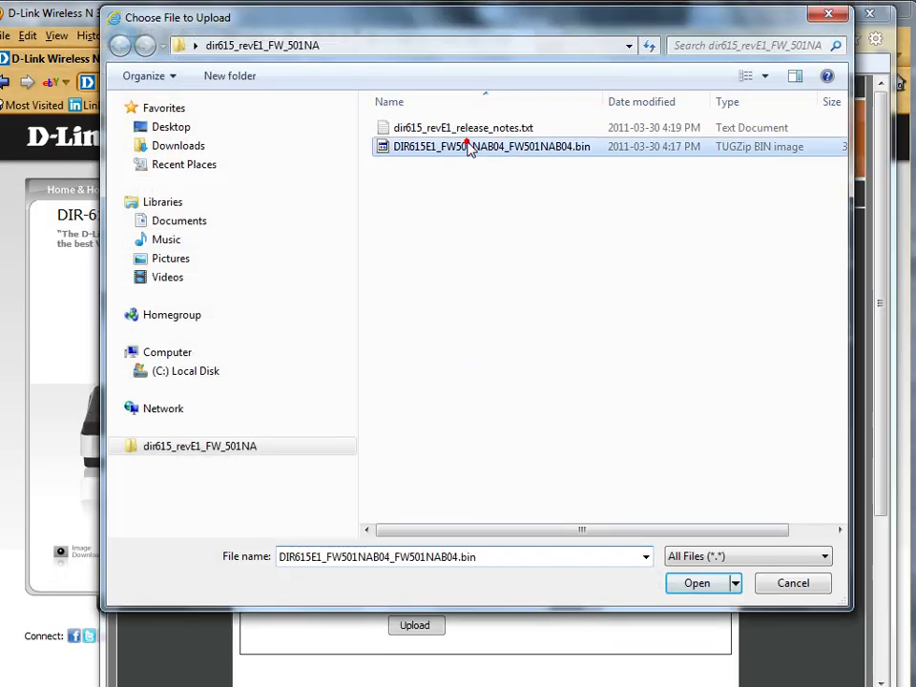
double_click(467, 146)
Upload the firmware and confirm both the settings-reset warning and reprogramming prompts.
left_click(414, 625)
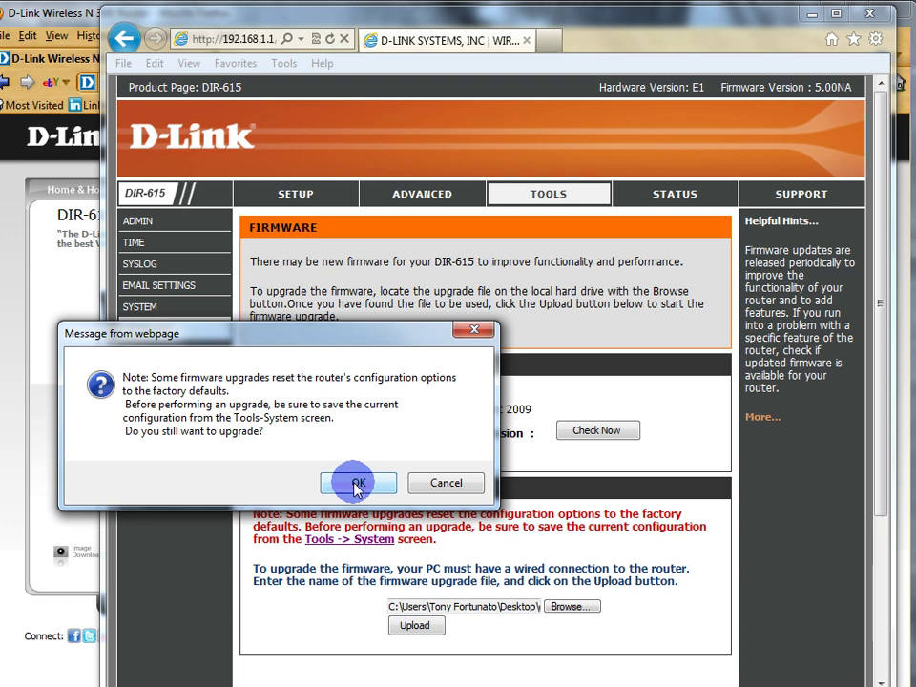
left_click(358, 484)
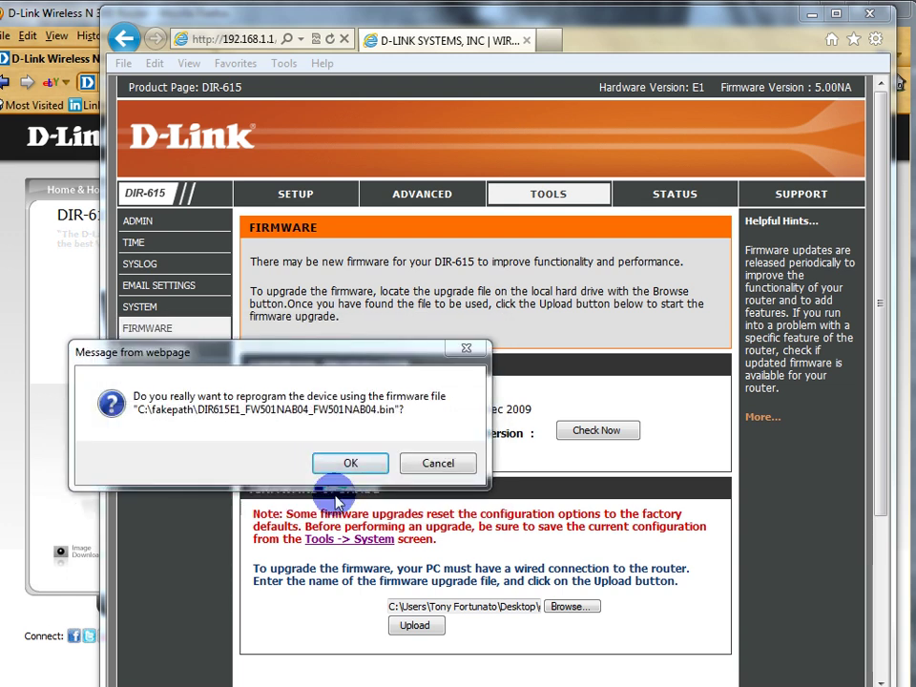
left_click(350, 463)
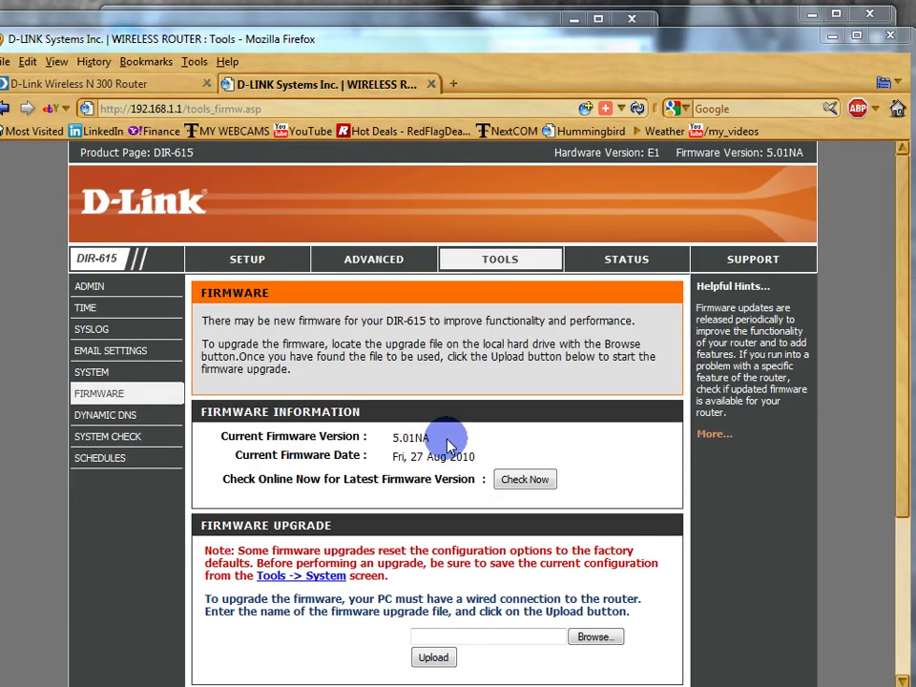
double_click(420, 437)
left_click_drag(430, 436, 266, 434)
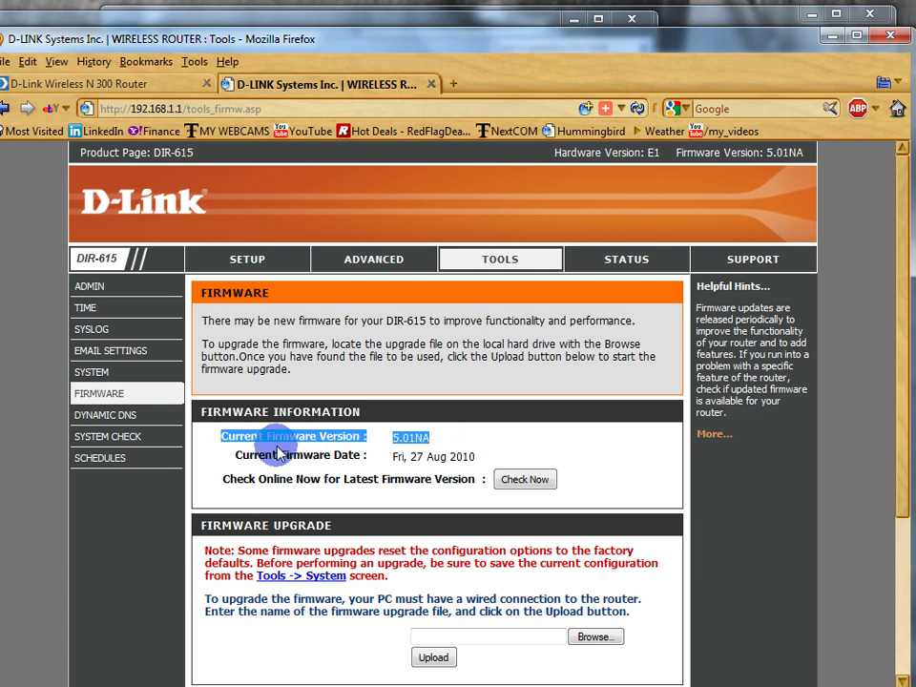
left_click(410, 443)
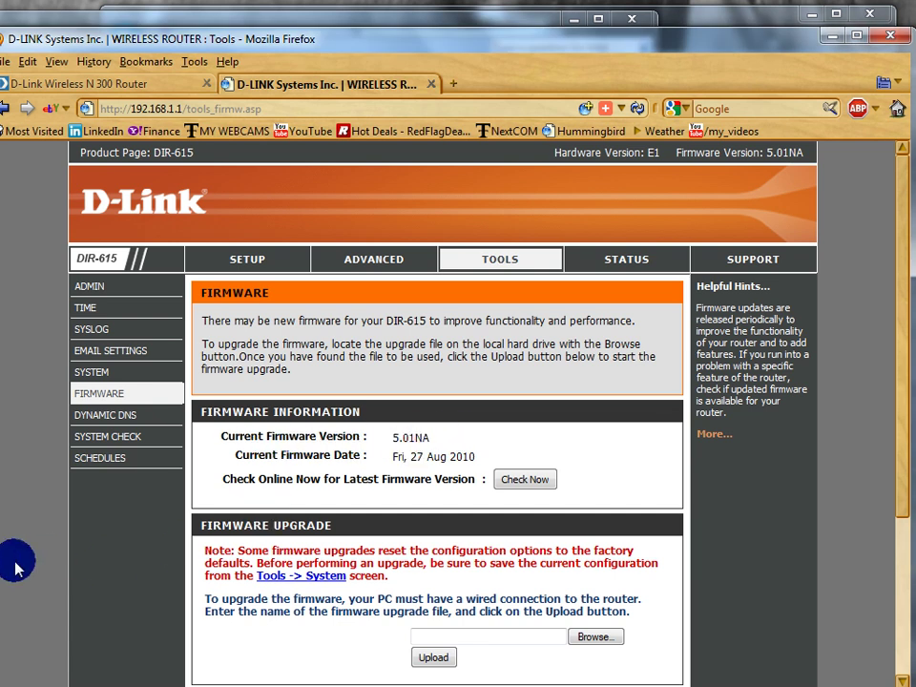